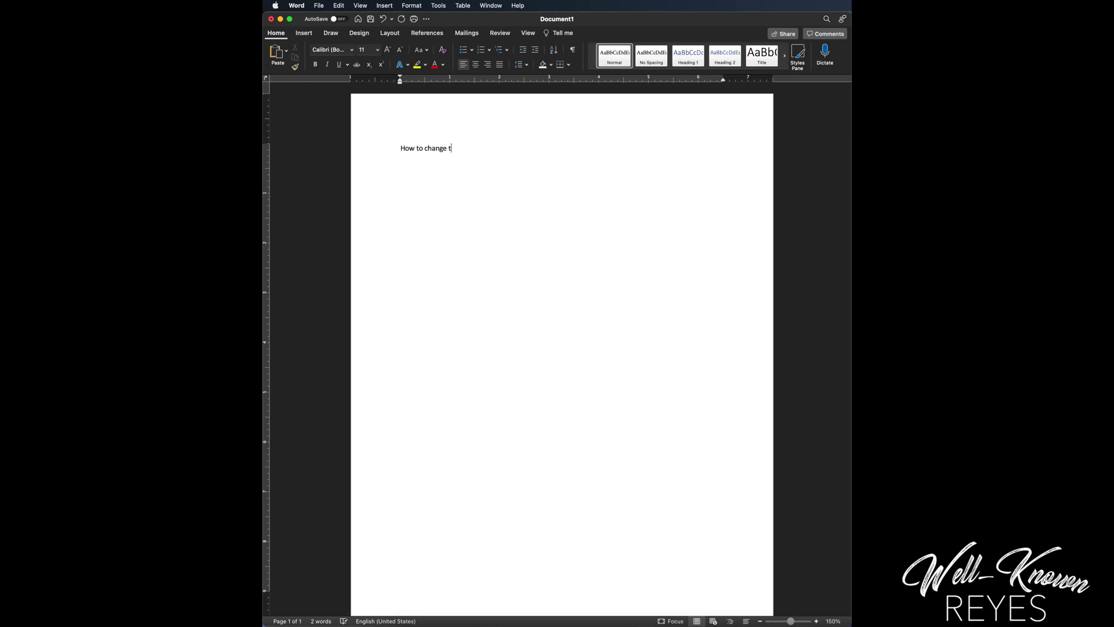
{"action": "type", "text": "the default fo"}
{"action": "type", "text": "nt"}
Open the Home font list and close it again, leaving the font as Calibri 11.
{"action": "left_click", "coordinate": [352, 50]}
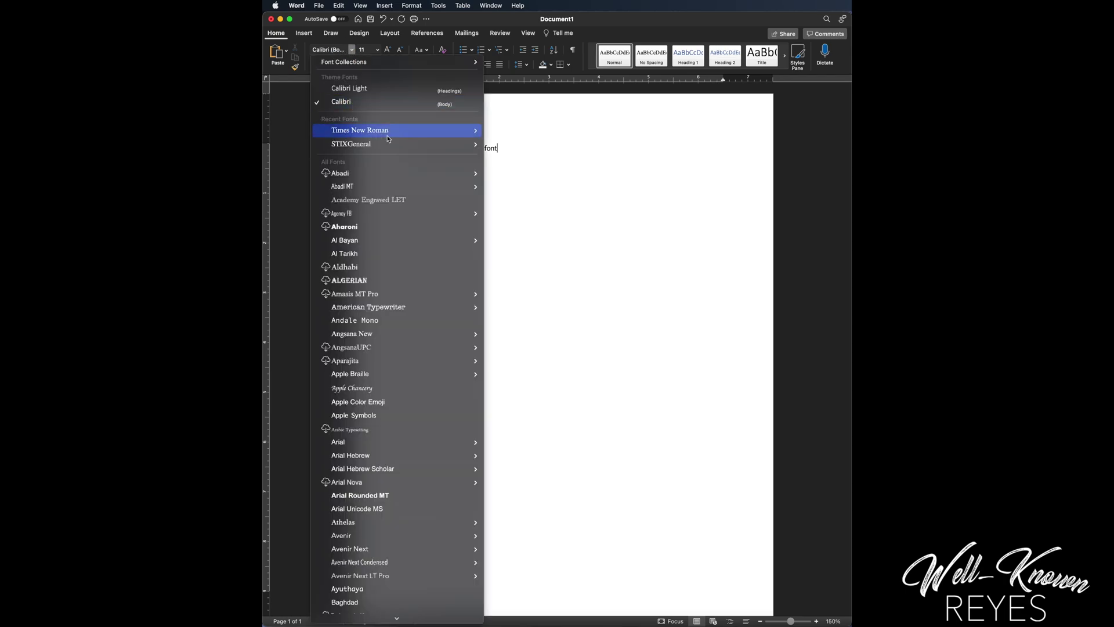
{"action": "mouse_move", "coordinate": [393, 130]}
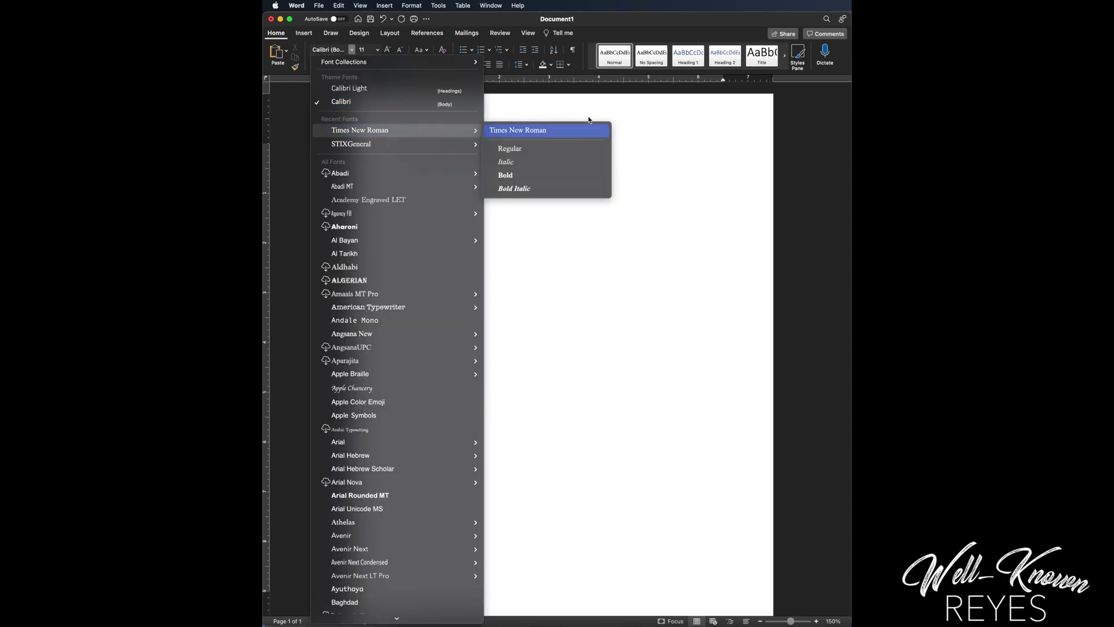
{"action": "left_click", "coordinate": [666, 132]}
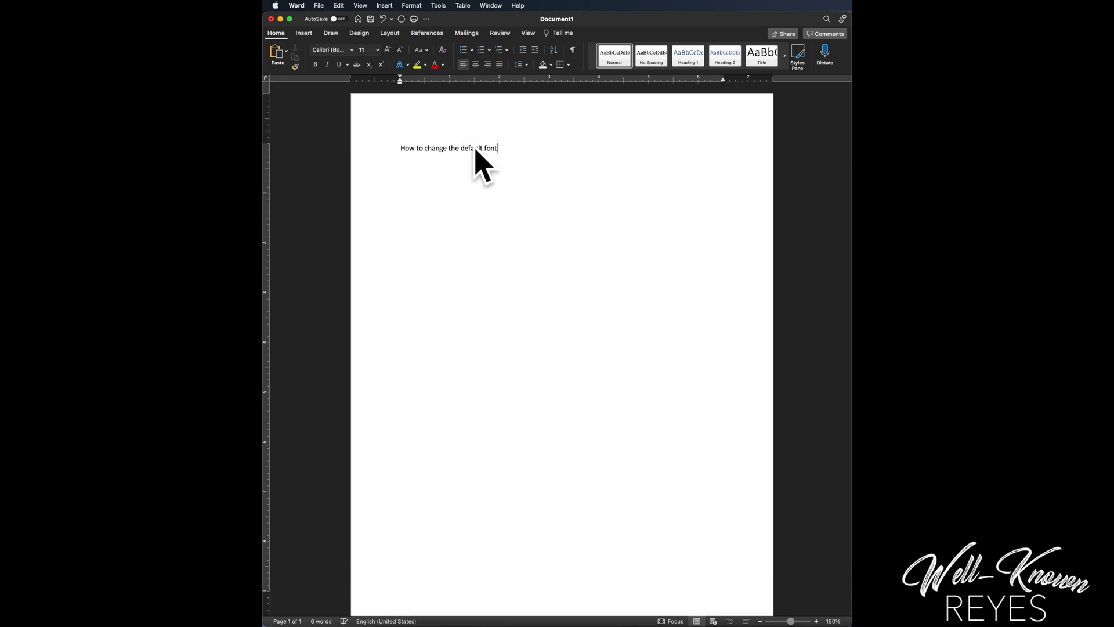
Open the Font dialog from the Format menu and move it fully into view.
{"action": "left_click", "coordinate": [412, 6]}
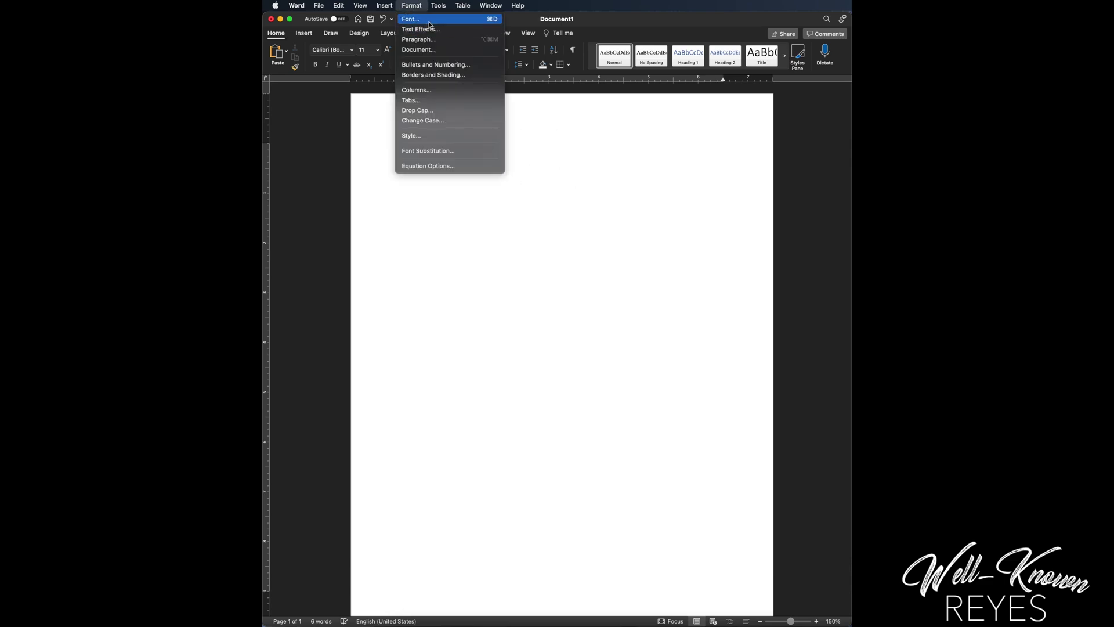
{"action": "left_click", "coordinate": [426, 20]}
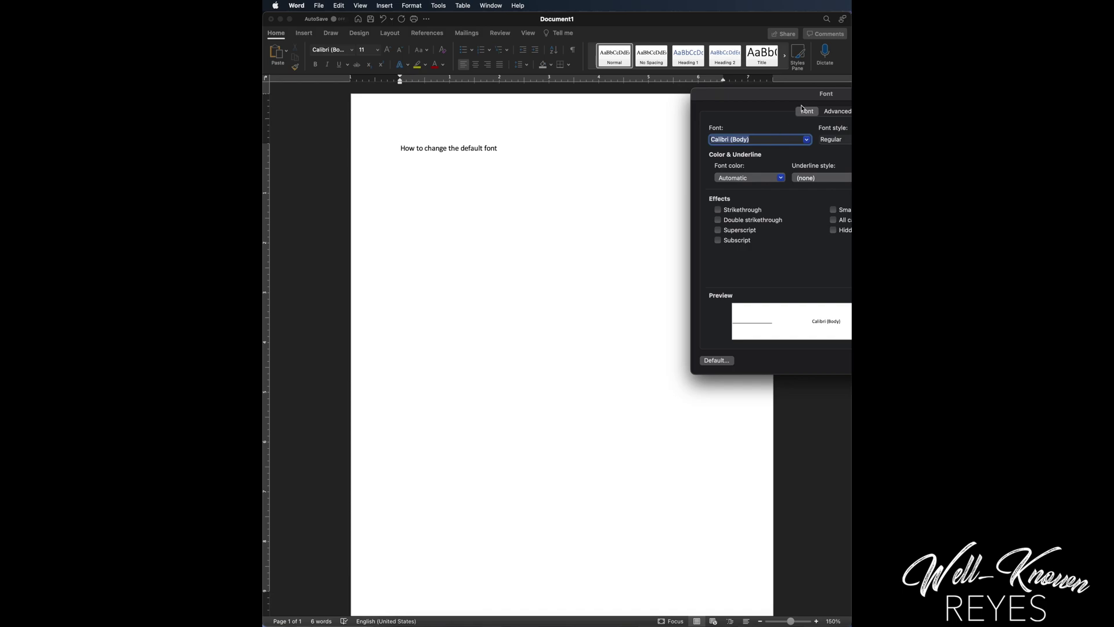
{"action": "left_click_drag", "start_coordinate": [799, 99], "coordinate": [509, 179]}
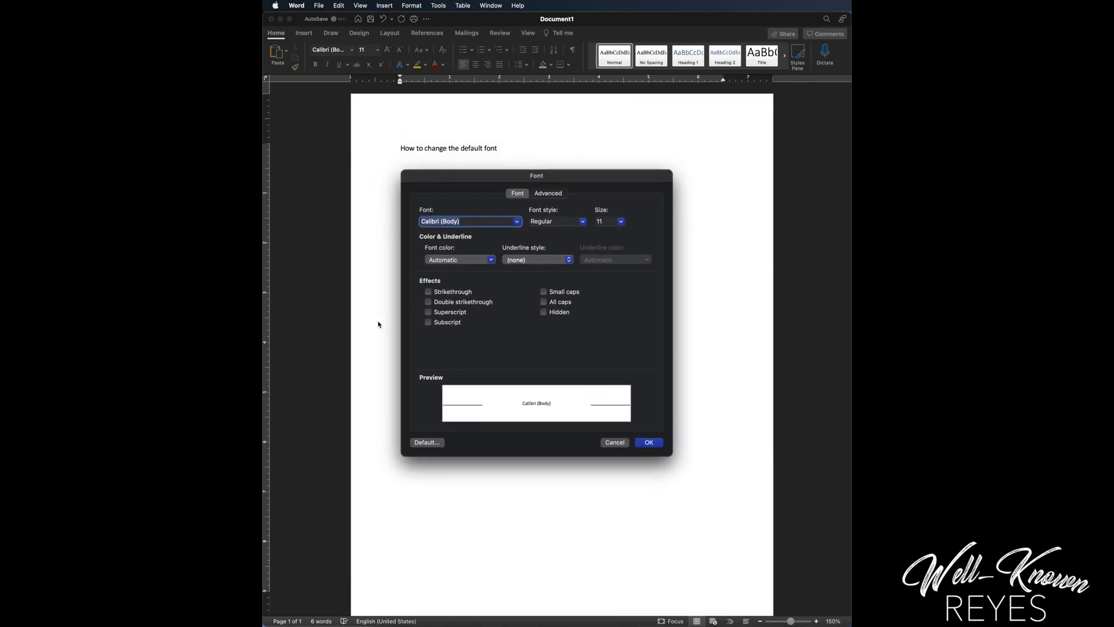
Choose Times New Roman at size 12 in the Font dialog.
{"action": "left_click", "coordinate": [517, 223]}
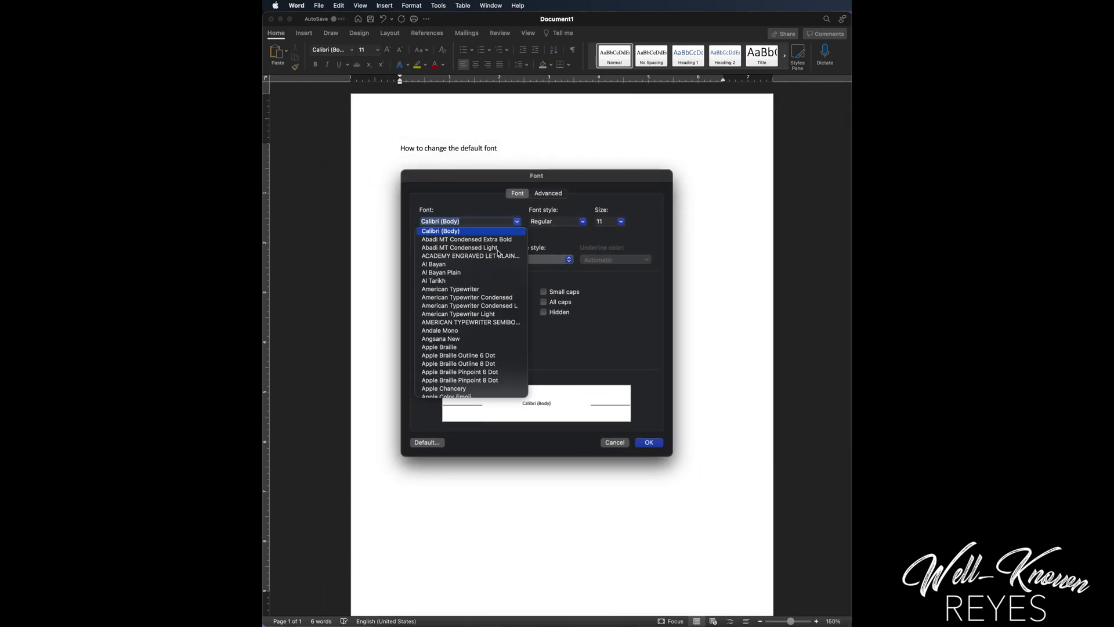
{"action": "type", "text": "t"}
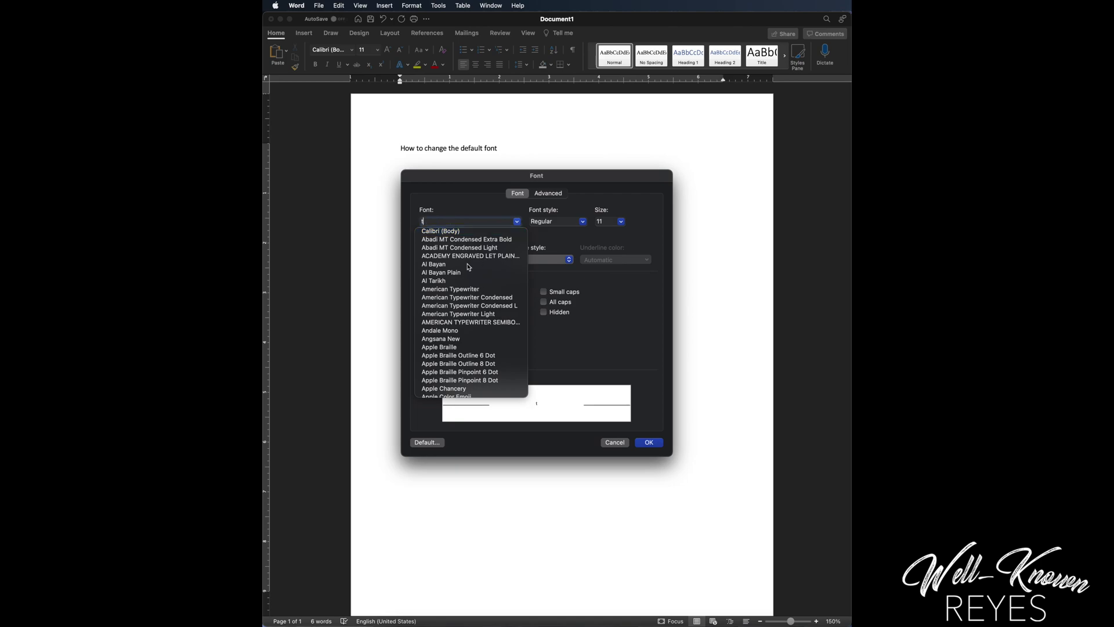
{"action": "type", "text": "imes"}
{"action": "key", "text": "Return"}
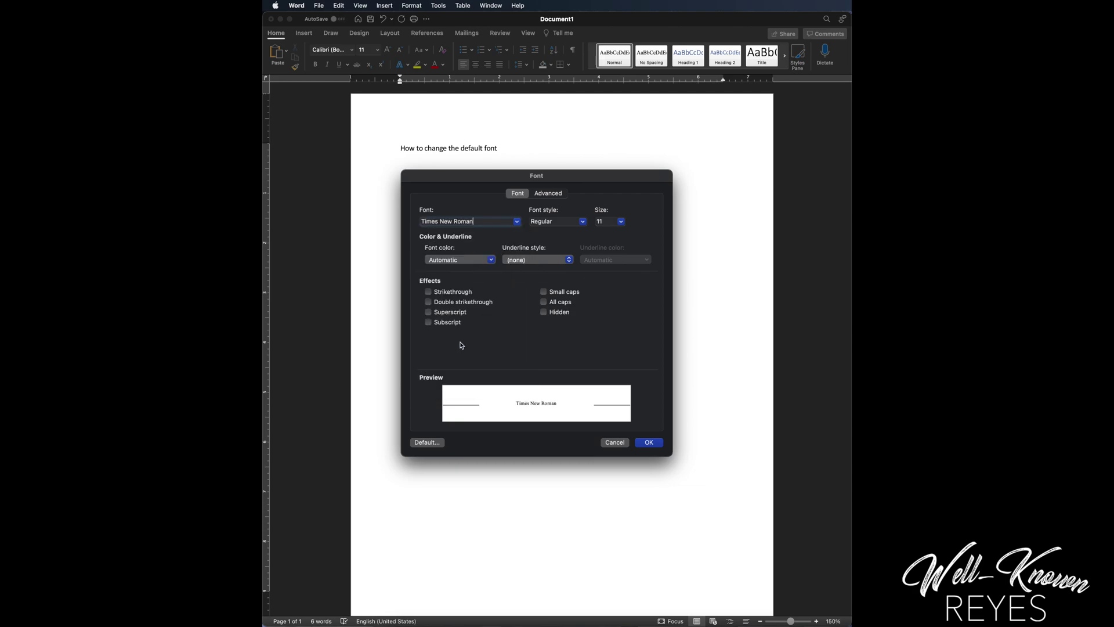
{"action": "left_click", "coordinate": [582, 221]}
{"action": "left_click", "coordinate": [620, 221]}
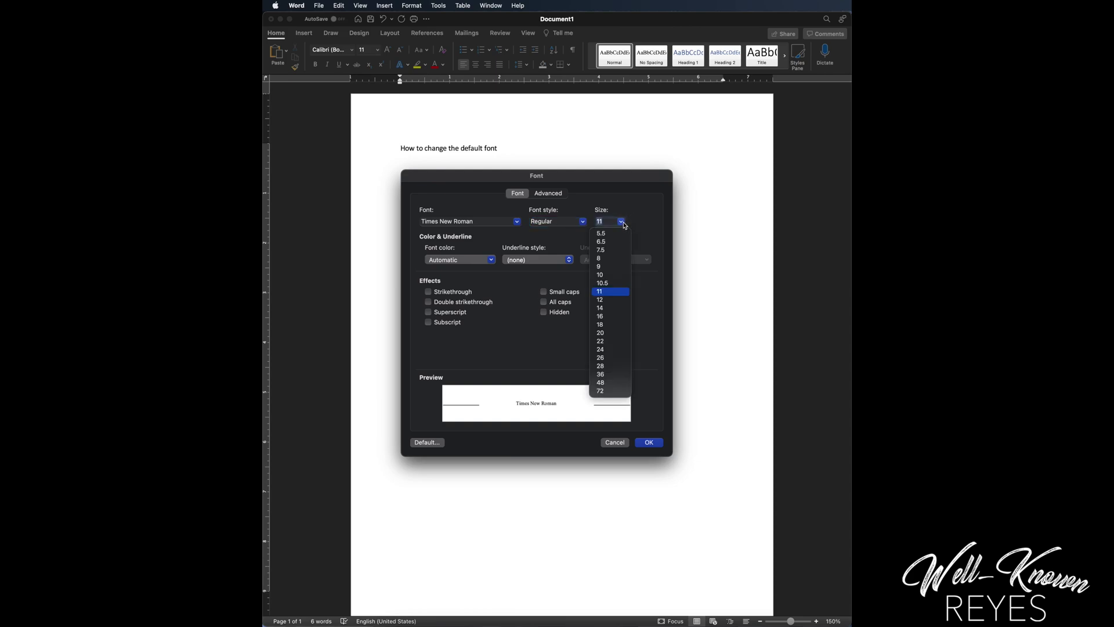
{"action": "left_click", "coordinate": [601, 300]}
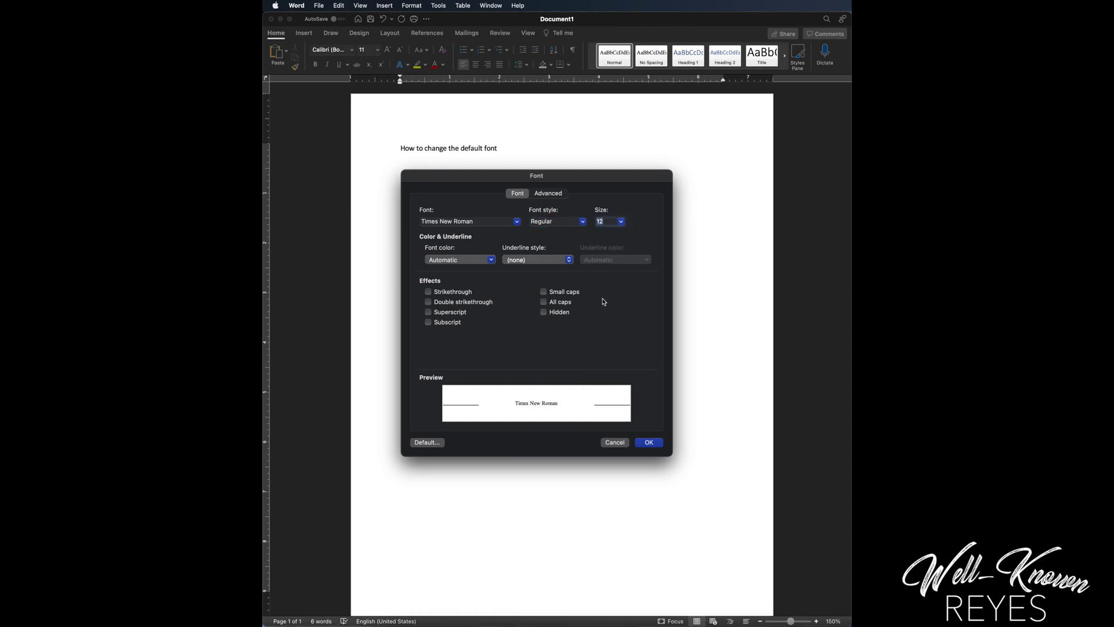
Make Times New Roman 12 the default for all Normal-template documents, then create a new document.
{"action": "left_click", "coordinate": [427, 443]}
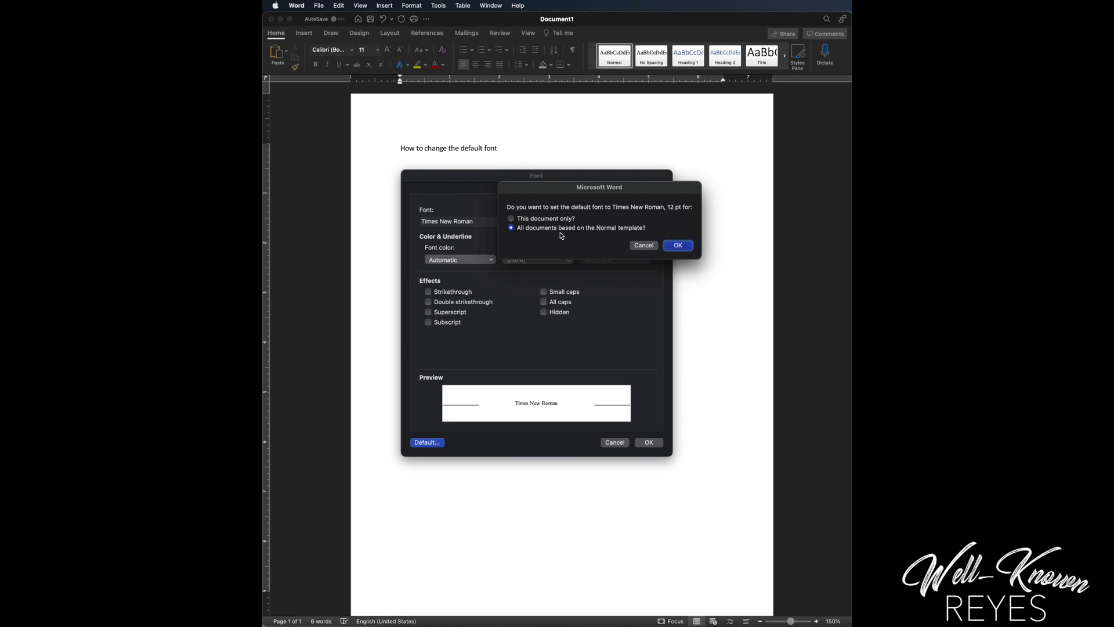
{"action": "left_click", "coordinate": [680, 244]}
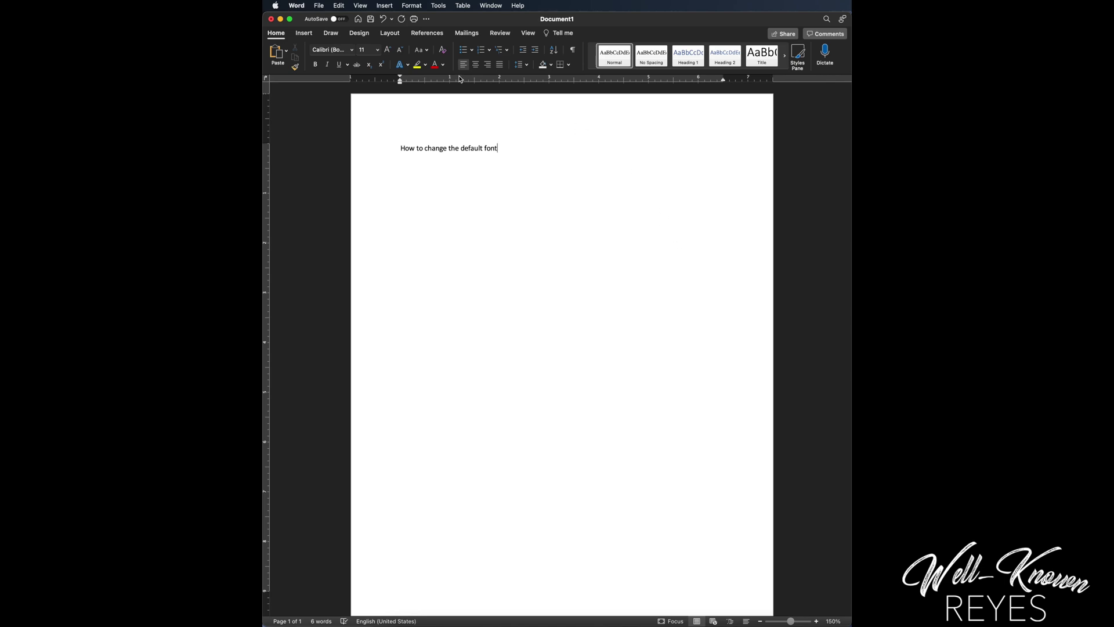
{"action": "left_click", "coordinate": [319, 5]}
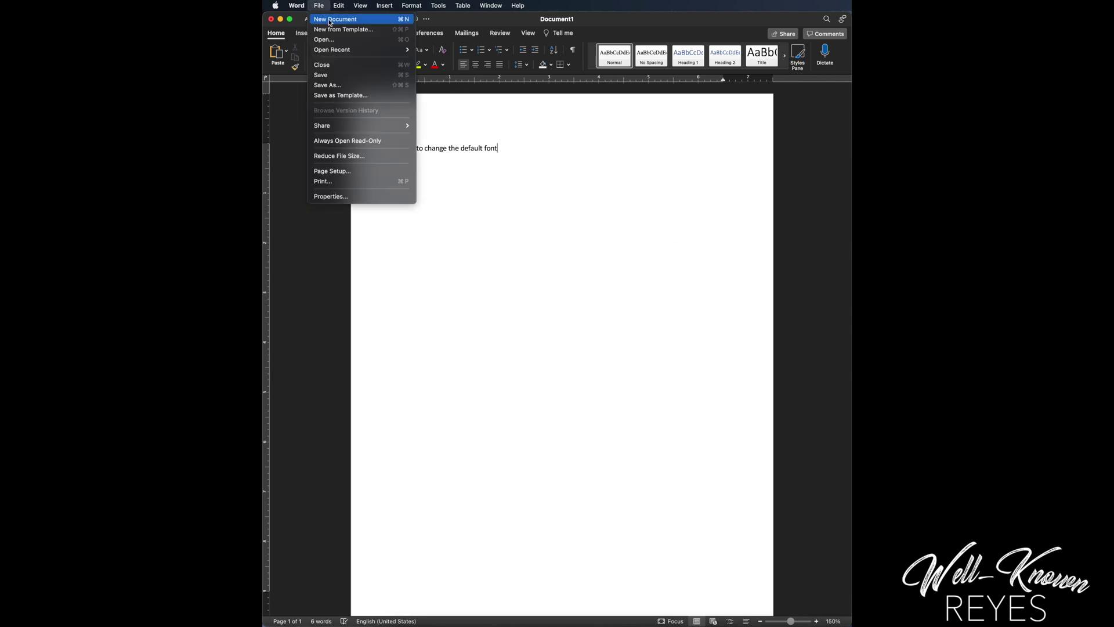
{"action": "left_click", "coordinate": [330, 19]}
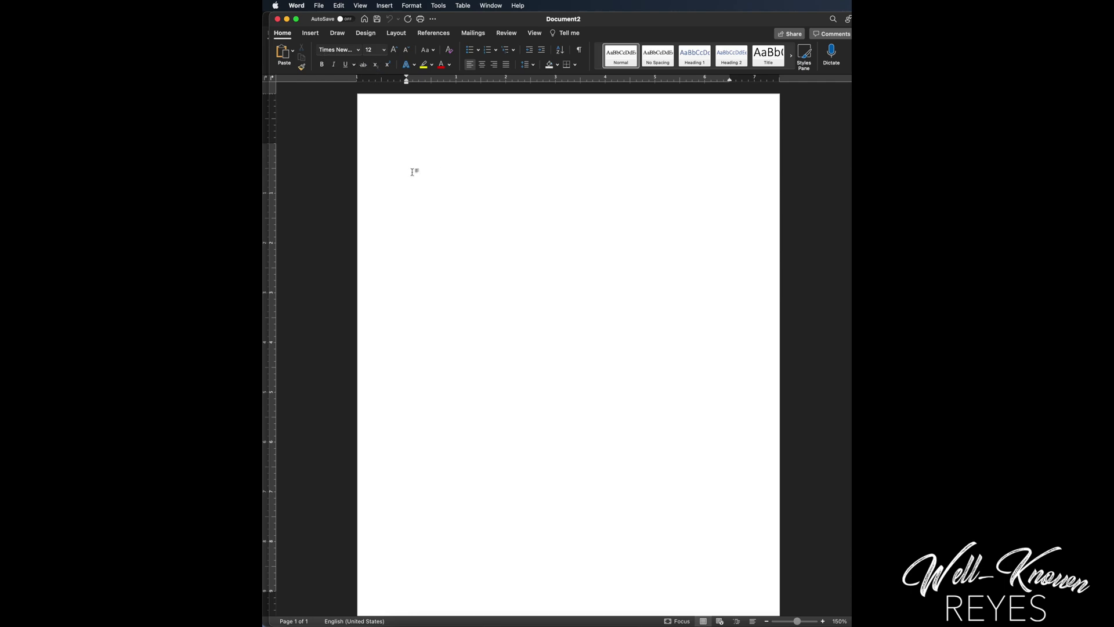
{"action": "type", "text": "And you"}
{"action": "type", "text": "re good to go :"}
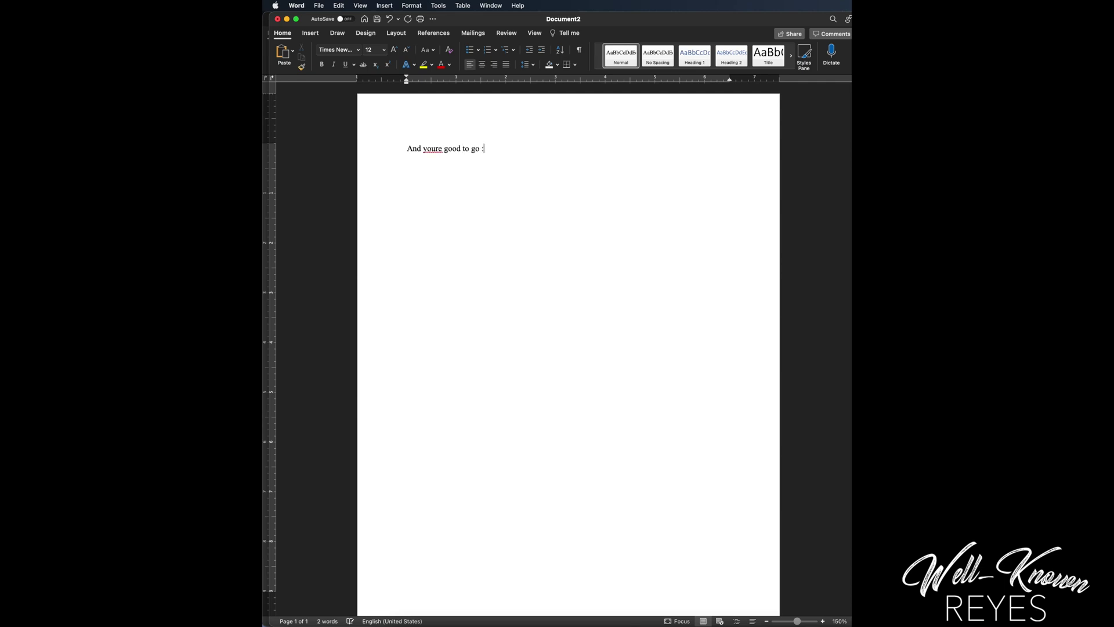
{"action": "type", "text": ")"}
{"action": "type", "text": "Hope this helps :"}
{"action": "type", "text": ")"}
Finish the closing line and correct 'youre' to 'you're' from the spelling suggestions.
{"action": "key", "text": "Return"}
{"action": "right_click", "coordinate": [441, 150]}
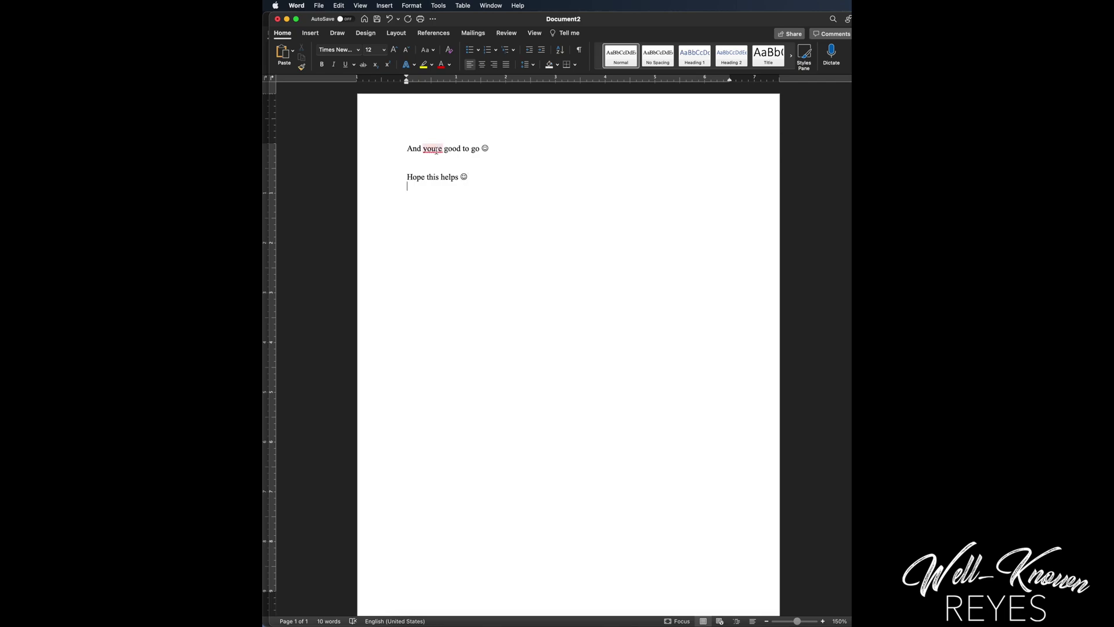
{"action": "left_click", "coordinate": [454, 170]}
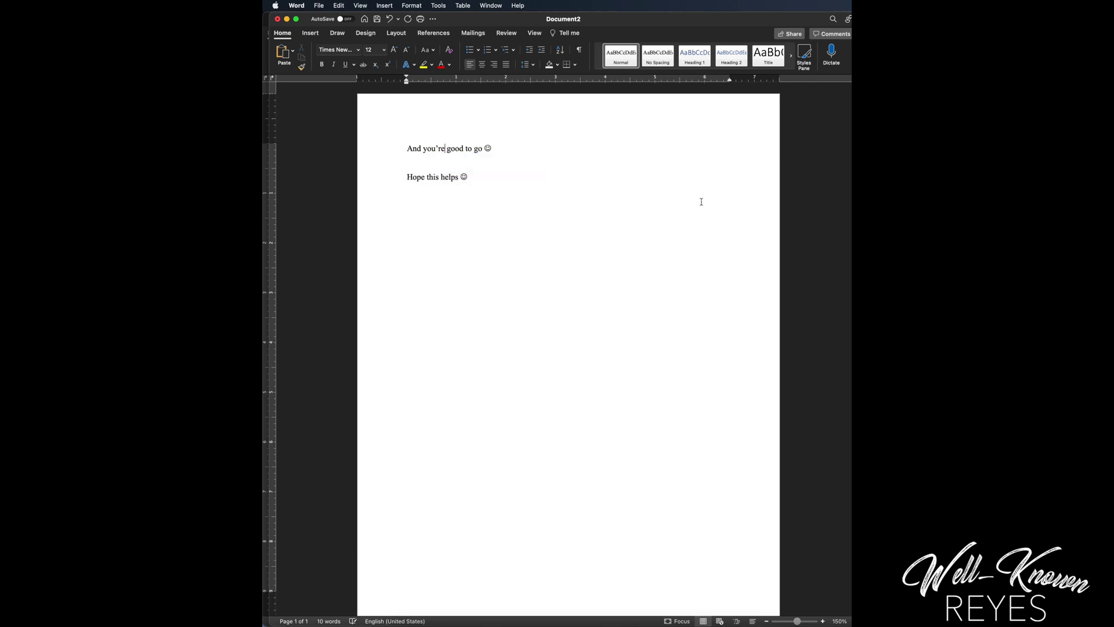